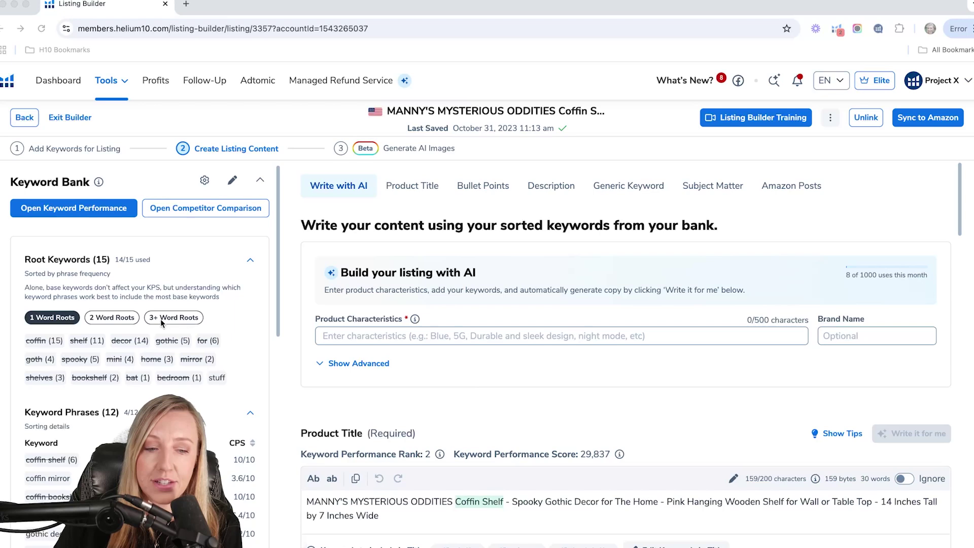
Show the listing's Keyword Performance Rank against its six competitors in Listing Analysis
scroll(160, 330, "down", 1)
scroll(162, 338, "down", 2)
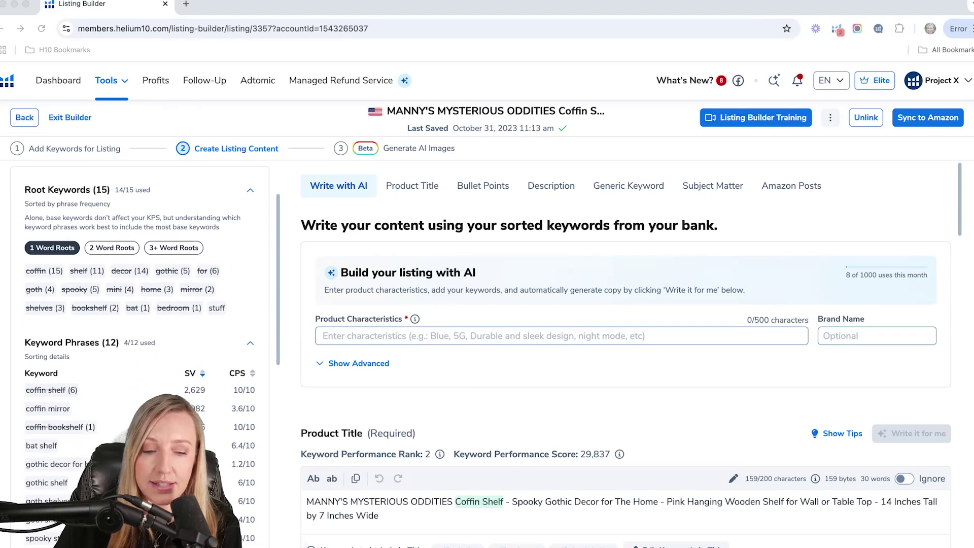
scroll(608, 391, "down", 5)
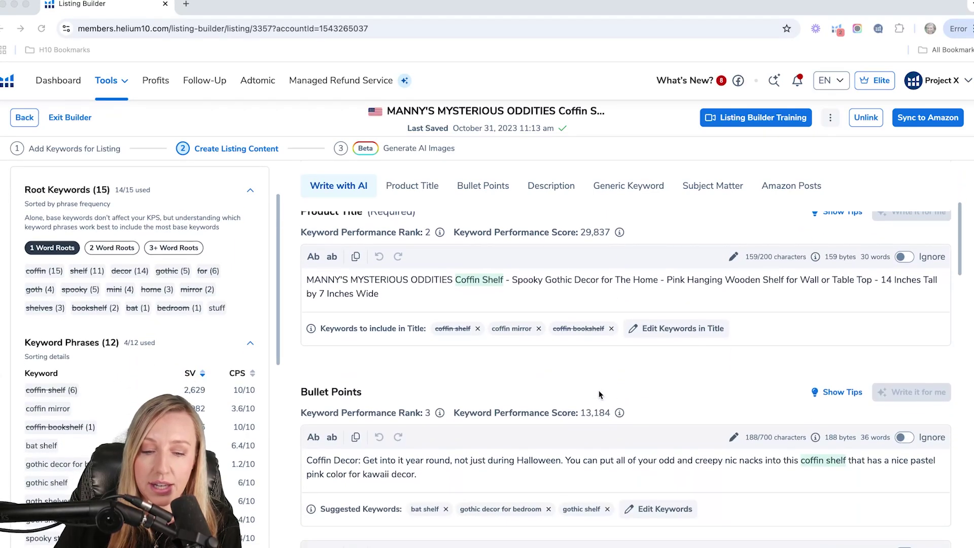
scroll(178, 351, "down", 10)
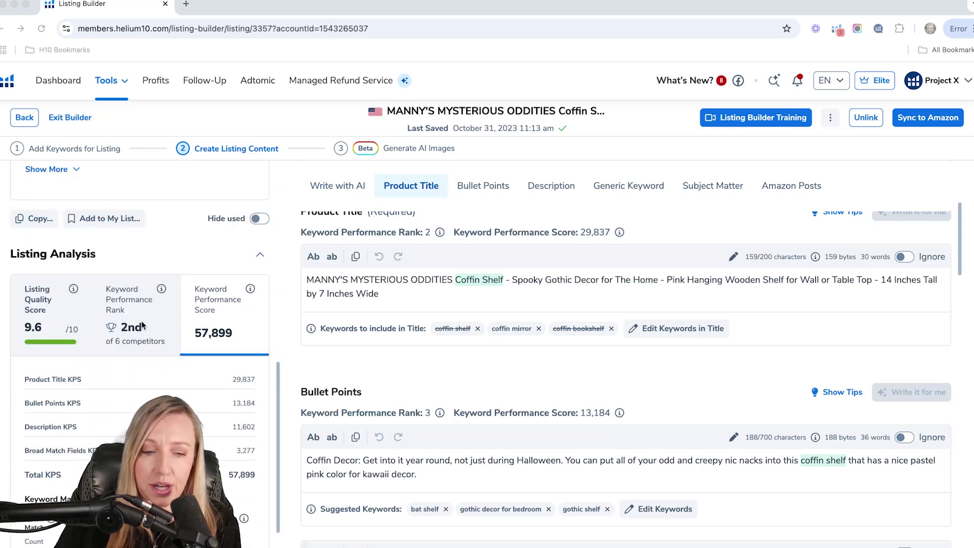
left_click(140, 318)
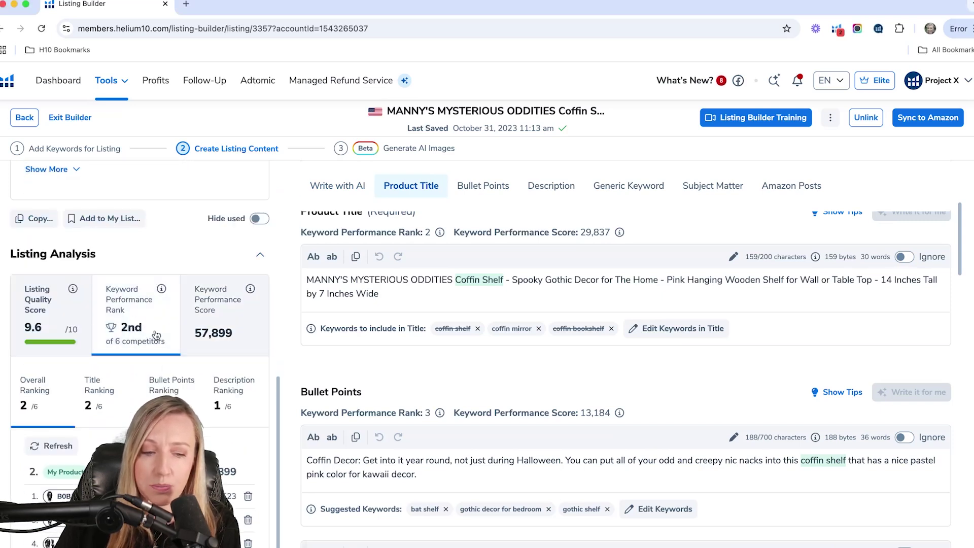
scroll(140, 314, "down", 1)
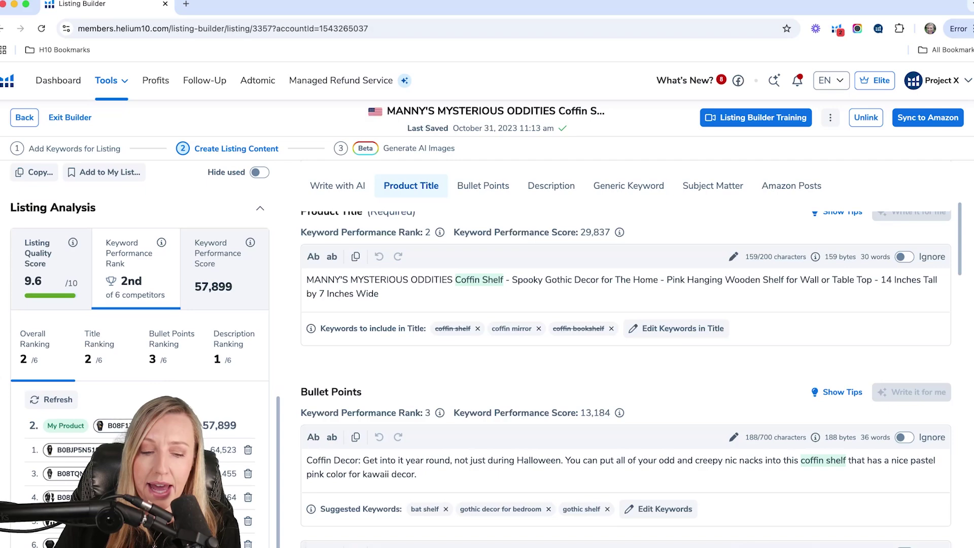
scroll(140, 314, "down", 1)
Open the Add Competitors window and let the suggested coffin-shelf competitors load
left_click(433, 157)
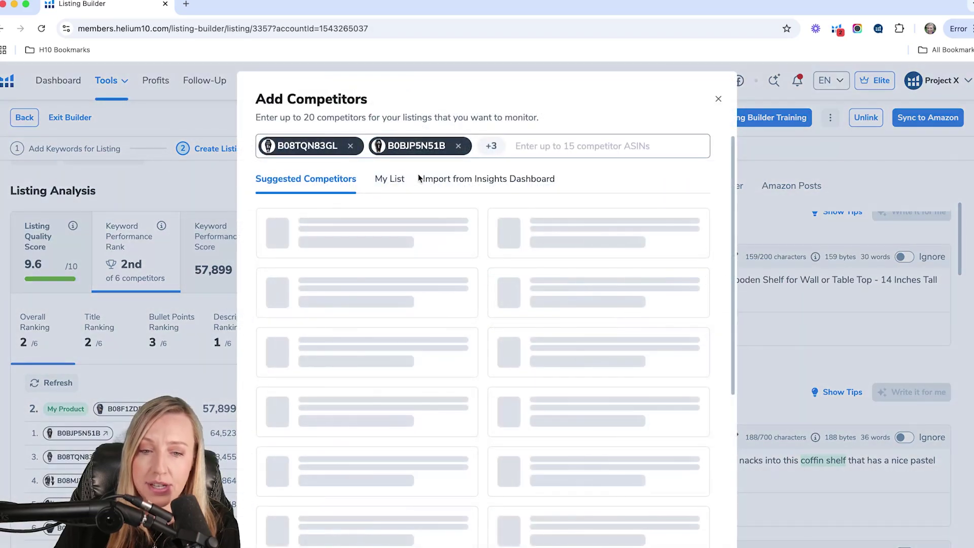
mouse_move(433, 154)
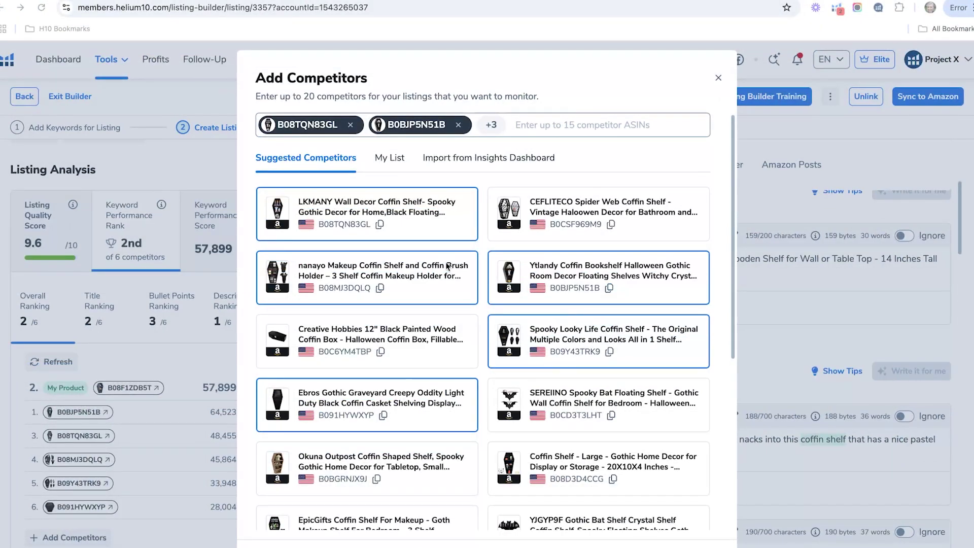
Close the competitor window unchanged and review the Keyword Performance Score breakdown totalling 57,899
left_click(718, 78)
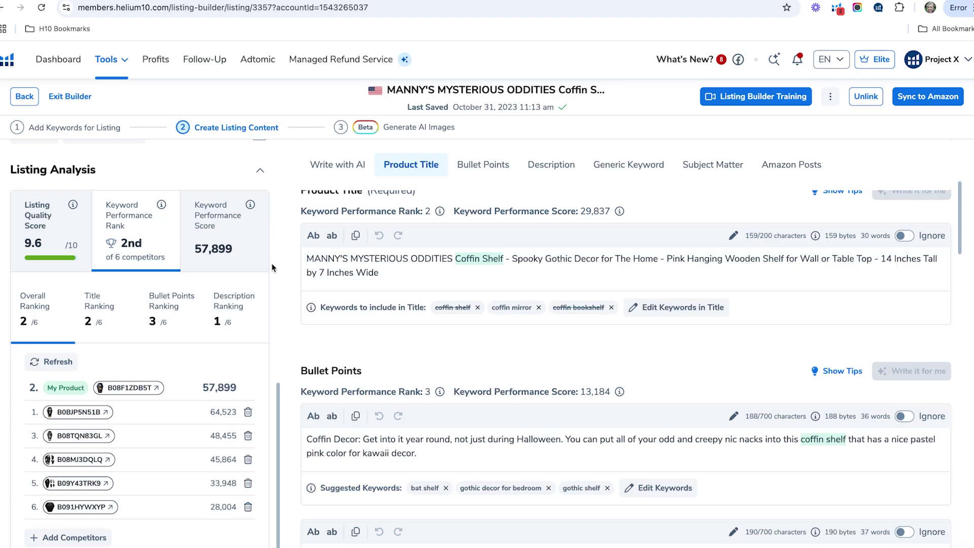
left_click(227, 234)
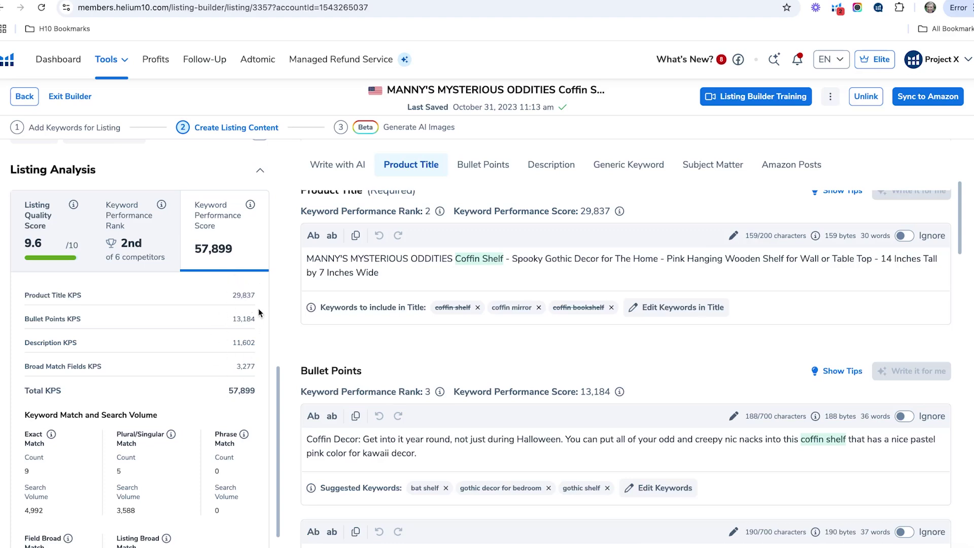
scroll(215, 347, "down", 2)
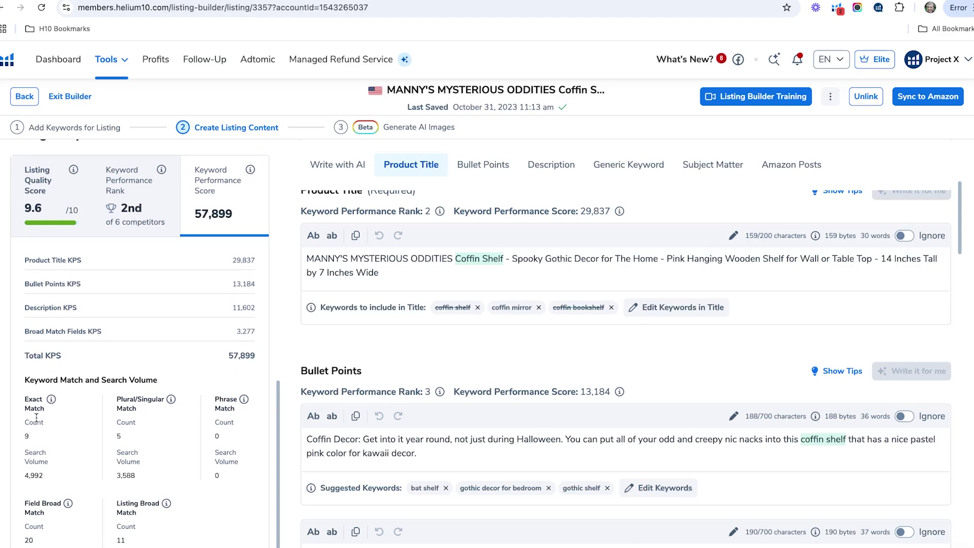
scroll(49, 428, "up", 3)
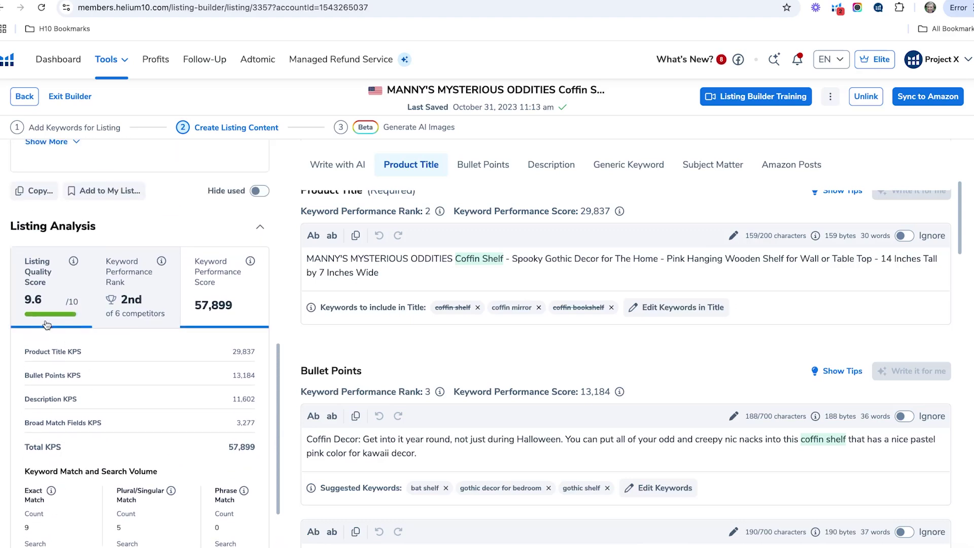
scroll(68, 350, "up", 5)
scroll(73, 273, "up", 1)
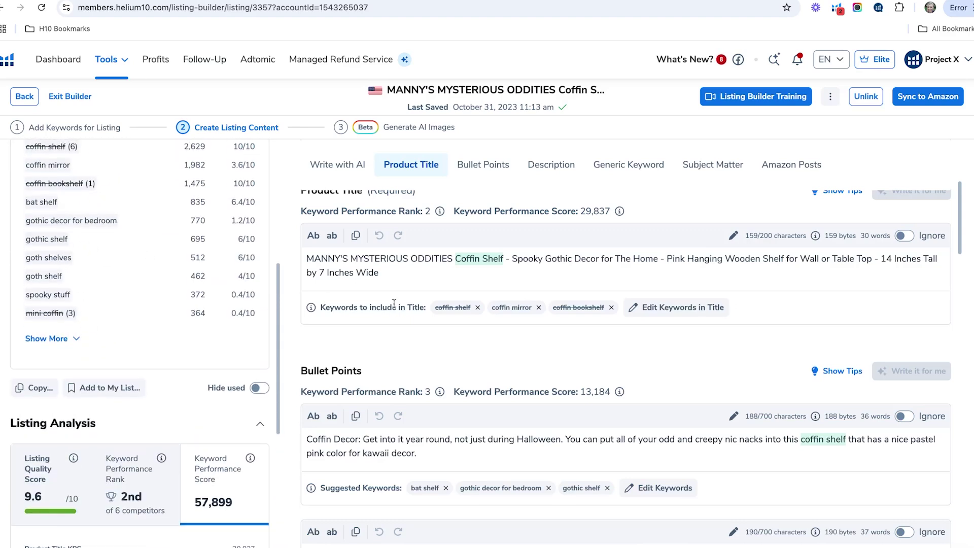
Add 'gothic shelf' to the end of the product title and save the edit
left_click(421, 278)
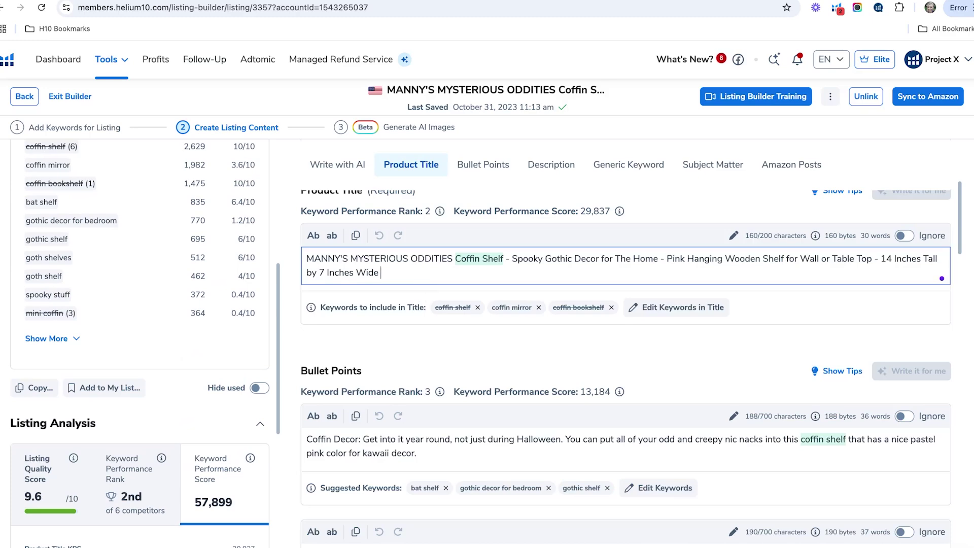
type("gothic shelf")
key("Tab")
scroll(161, 352, "down", 5)
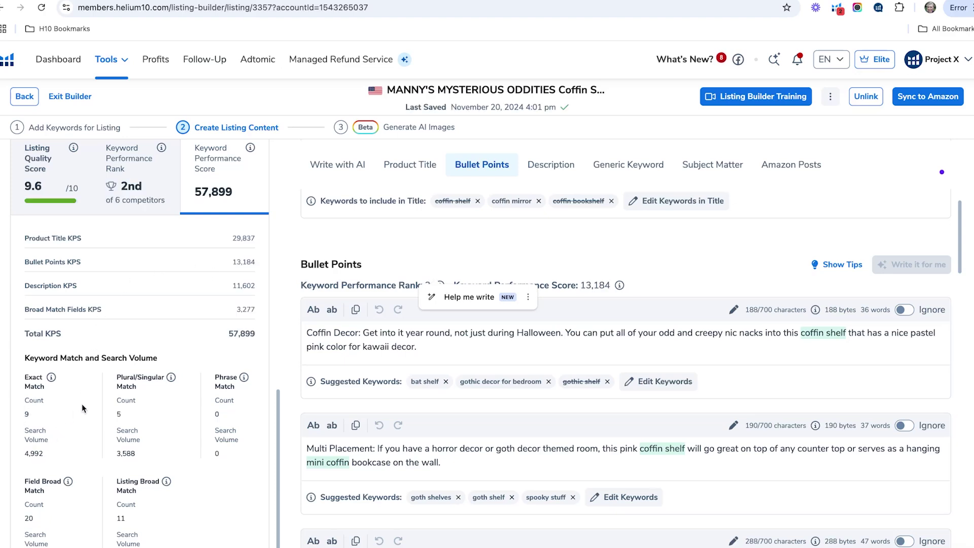
scroll(101, 394, "up", 3)
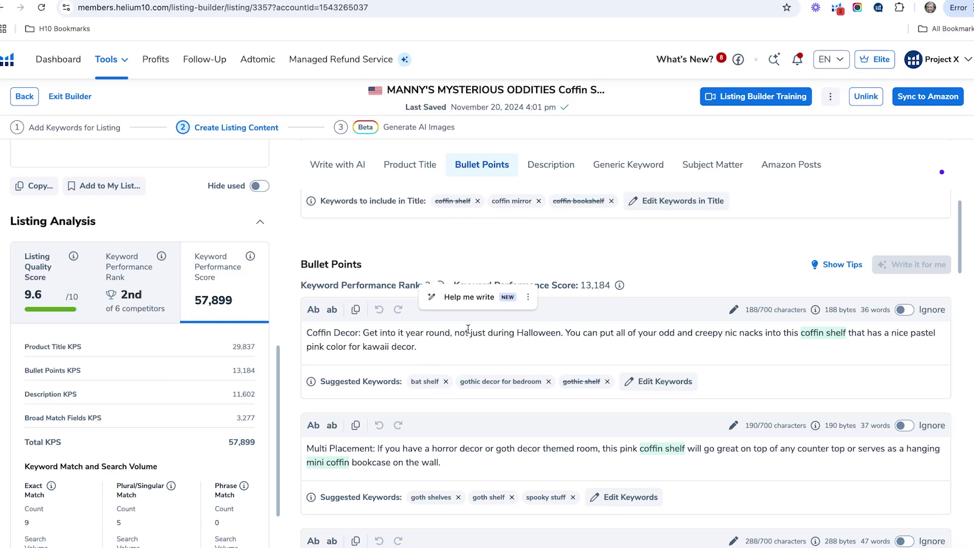
Dismiss the writing-assistant suggestion and return to editing the product title
left_click(677, 251)
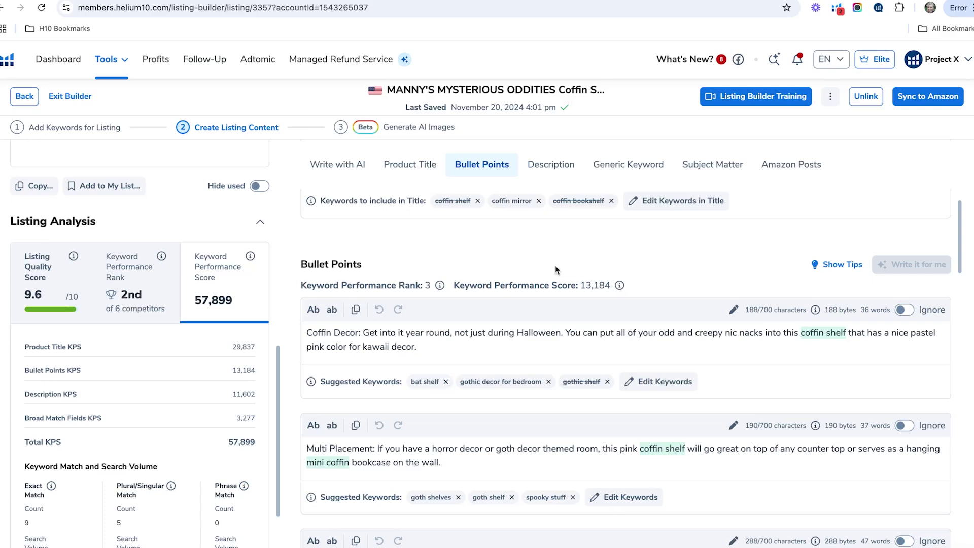
scroll(555, 266, "up", 3)
left_click(432, 291)
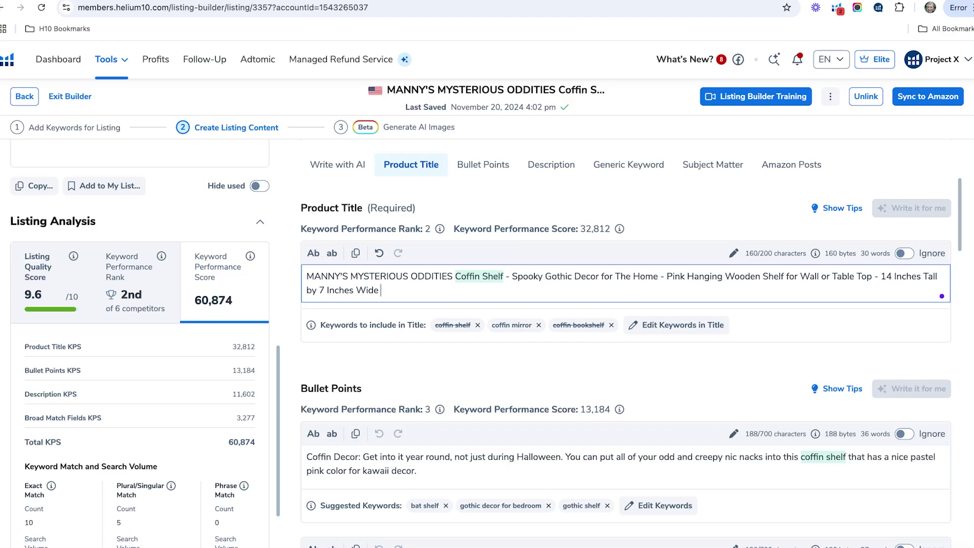
scroll(172, 328, "down", 5)
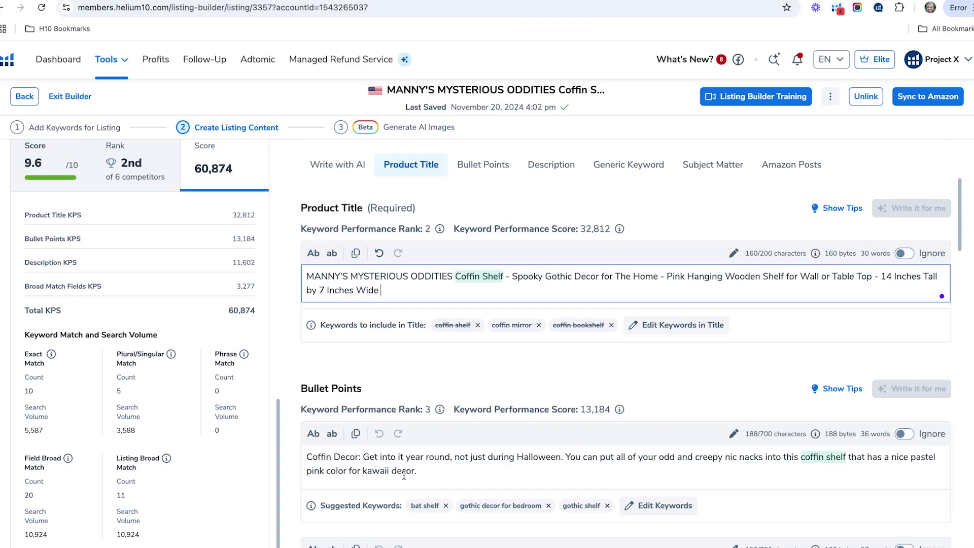
scroll(468, 460, "down", 2)
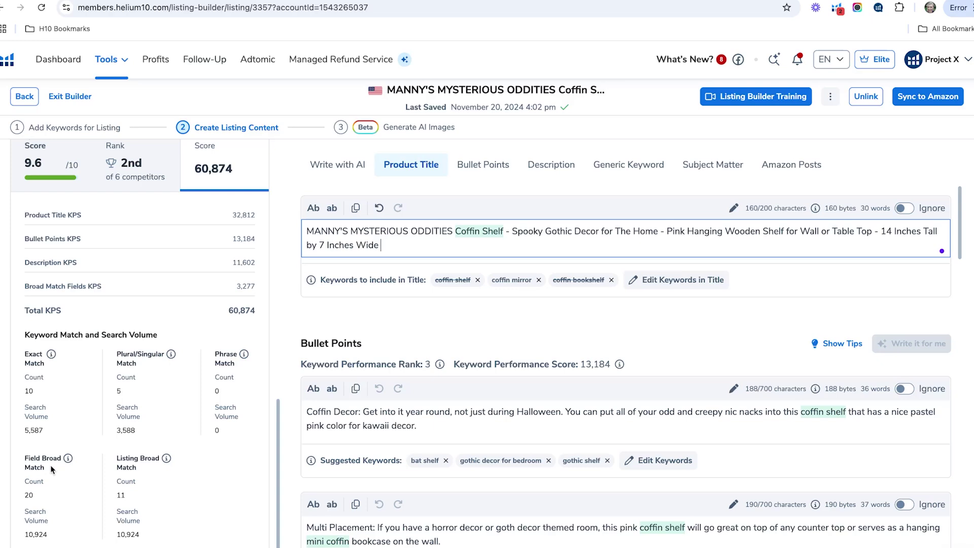
mouse_move(69, 462)
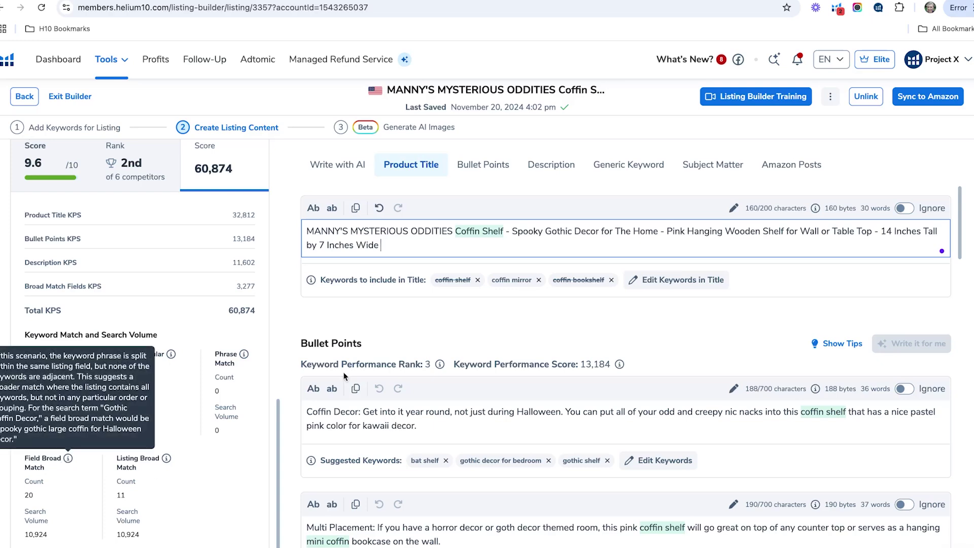
scroll(449, 432, "up", 1)
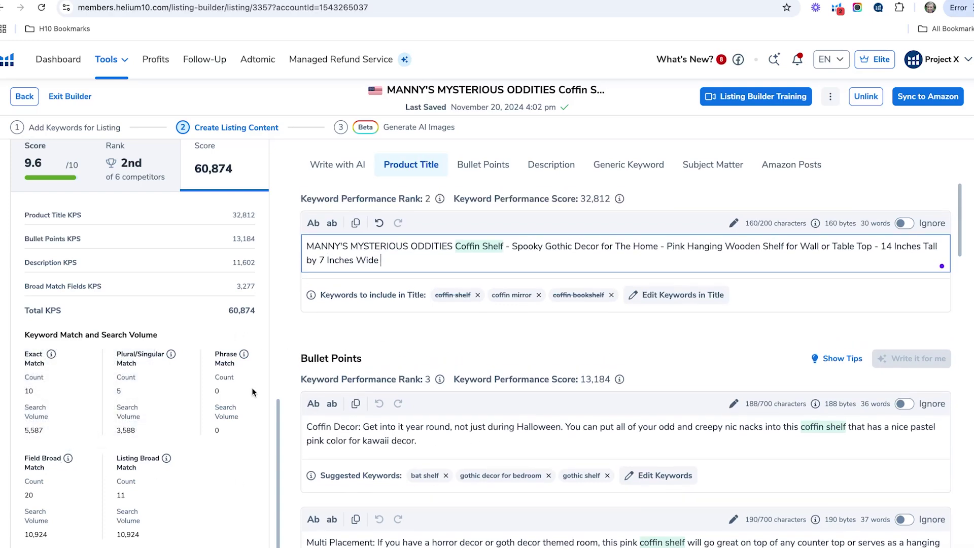
scroll(227, 386, "up", 4)
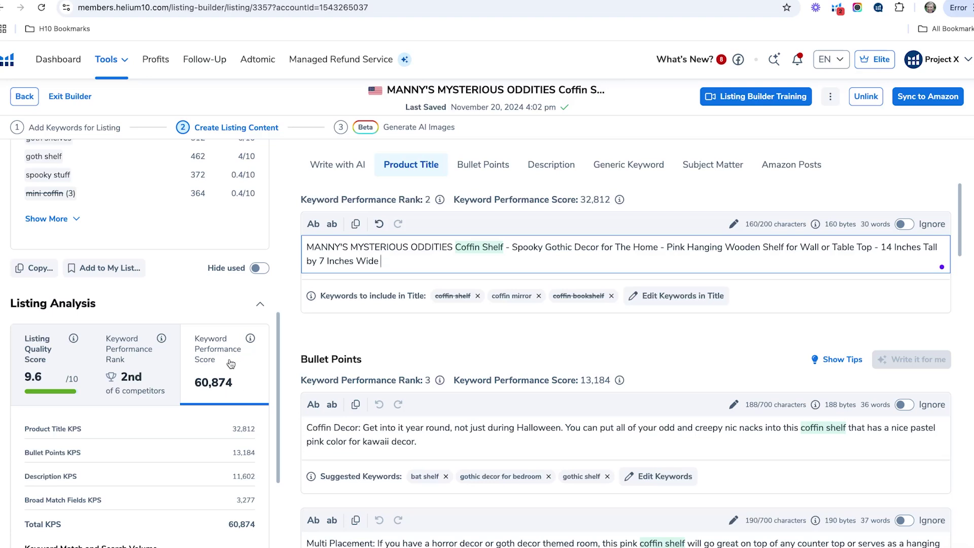
Show the listing's Keyword Performance Rank against the six competitors
scroll(216, 376, "down", 3)
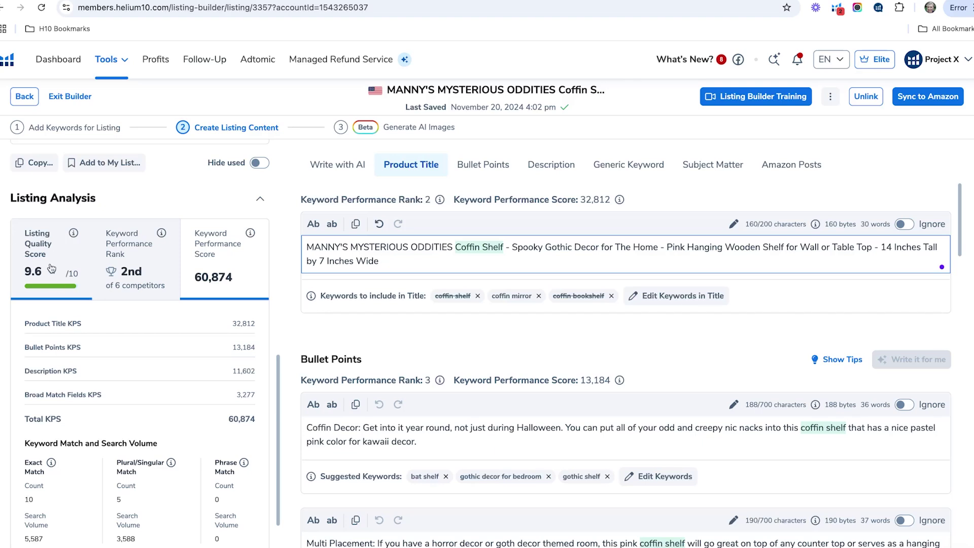
left_click(136, 278)
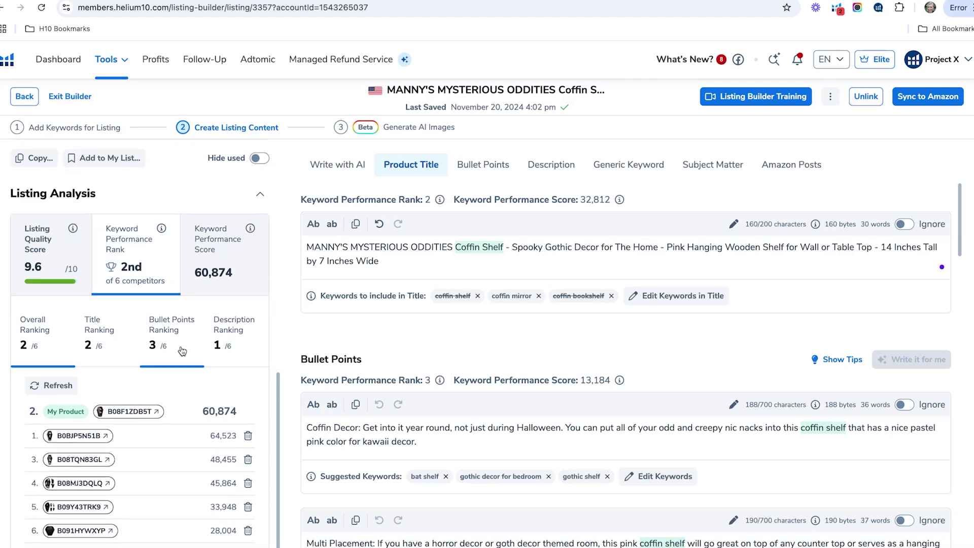
scroll(182, 350, "down", 1)
scroll(182, 352, "down", 1)
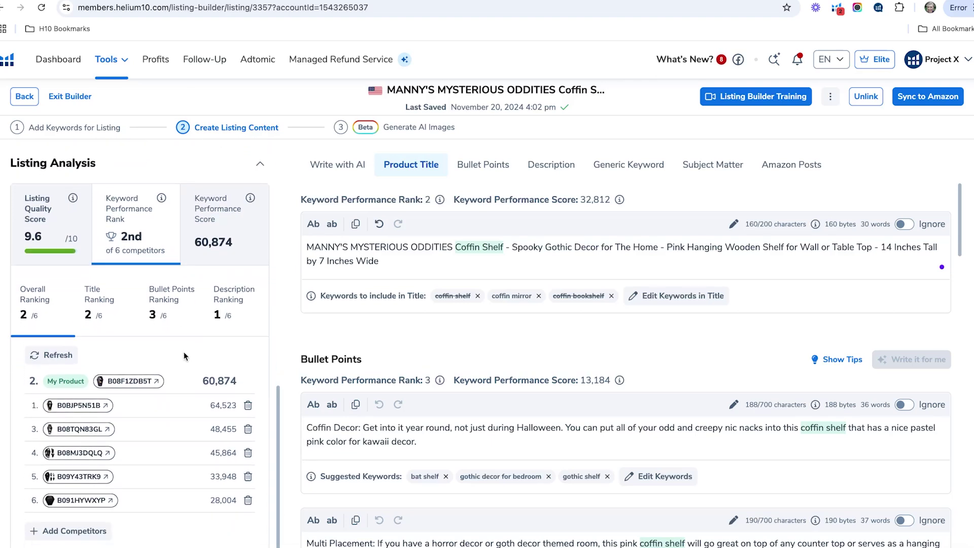
Rank competitors by title score, where the listing's title places 2nd at 32,812
left_click(102, 311)
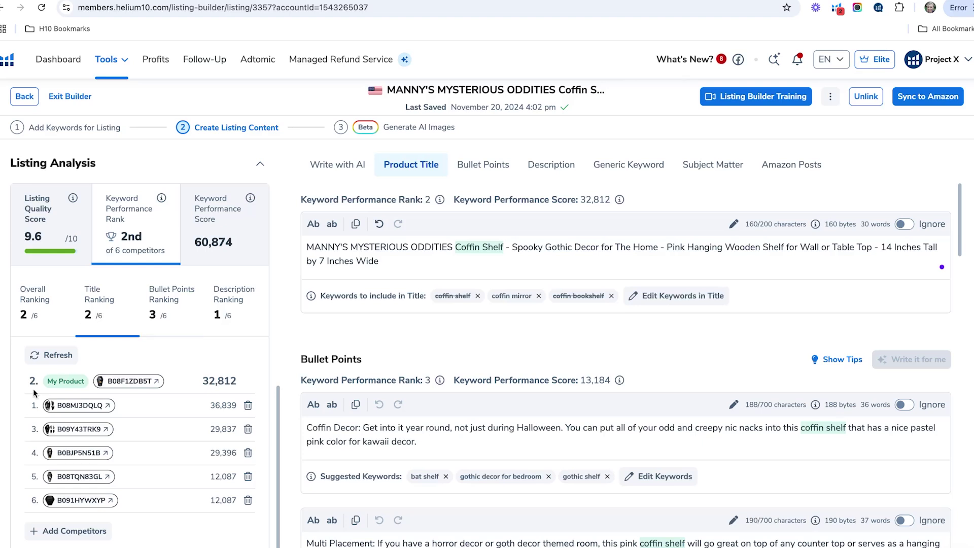
mouse_move(68, 410)
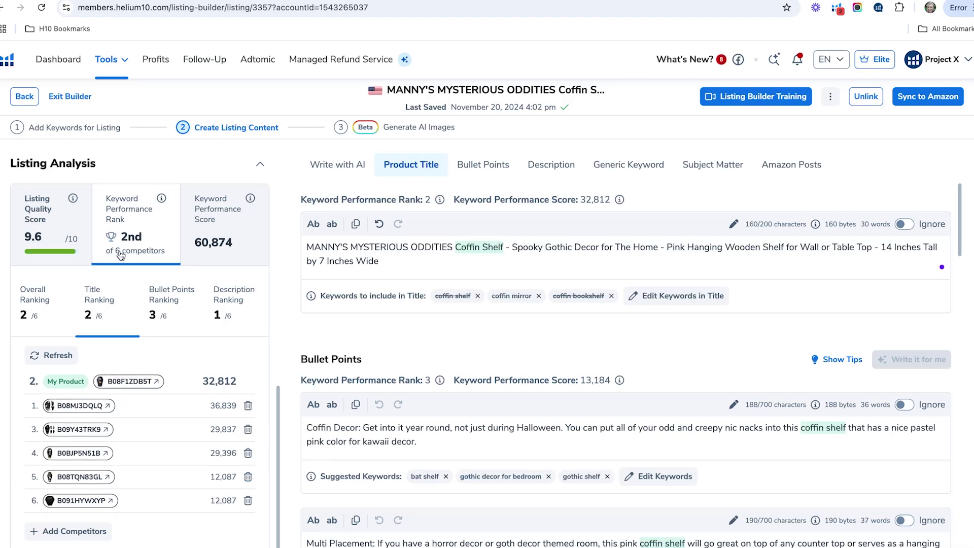
scroll(103, 257, "up", 5)
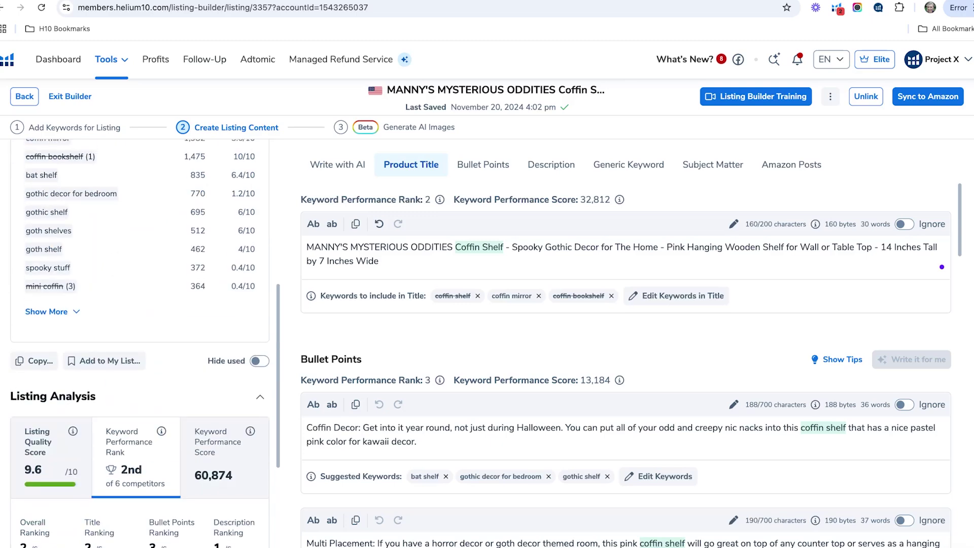